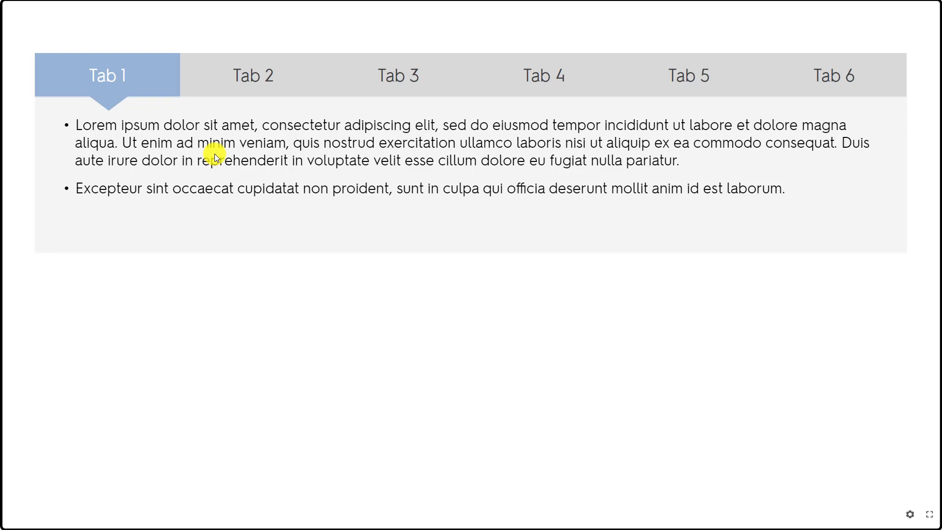
In the preview, open Tab 2, then Tab 4, then Tab 5 to display each tab's content.
{"action": "left_click", "coordinate": [264, 87]}
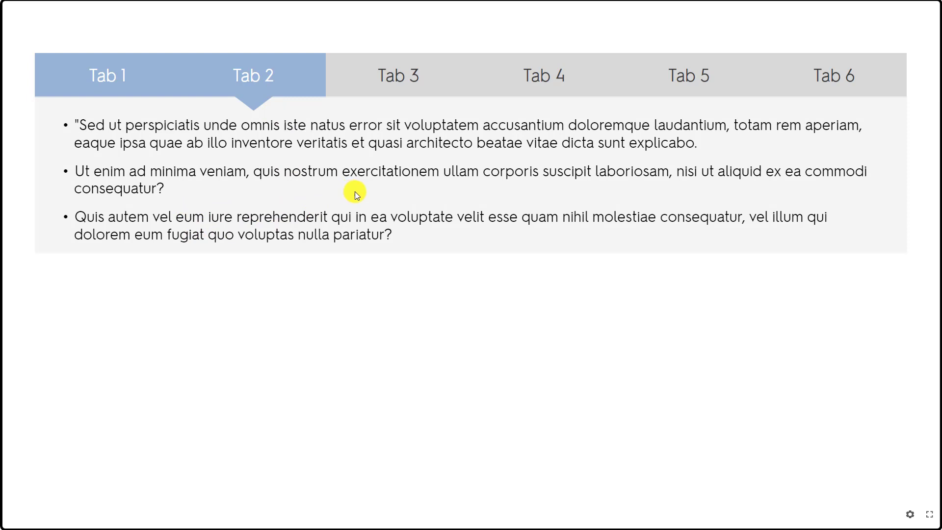
{"action": "left_click", "coordinate": [549, 79]}
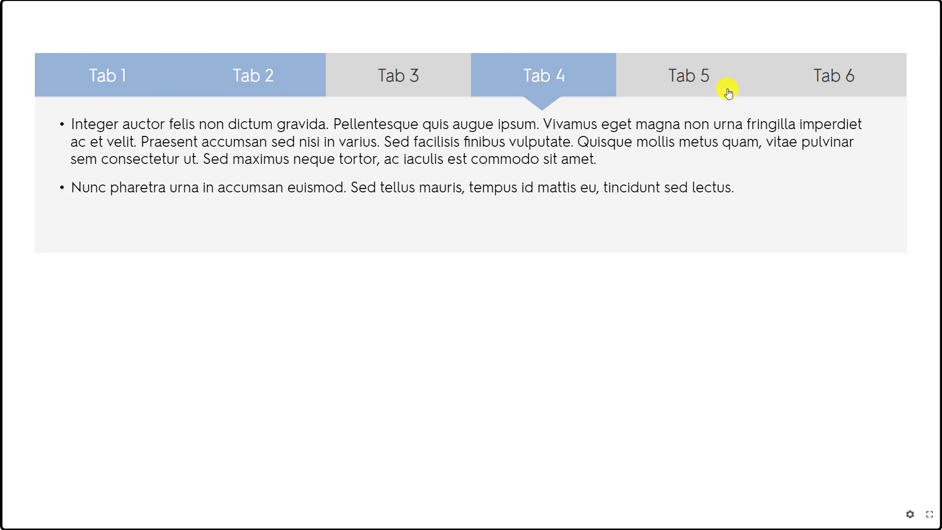
{"action": "left_click", "coordinate": [746, 85]}
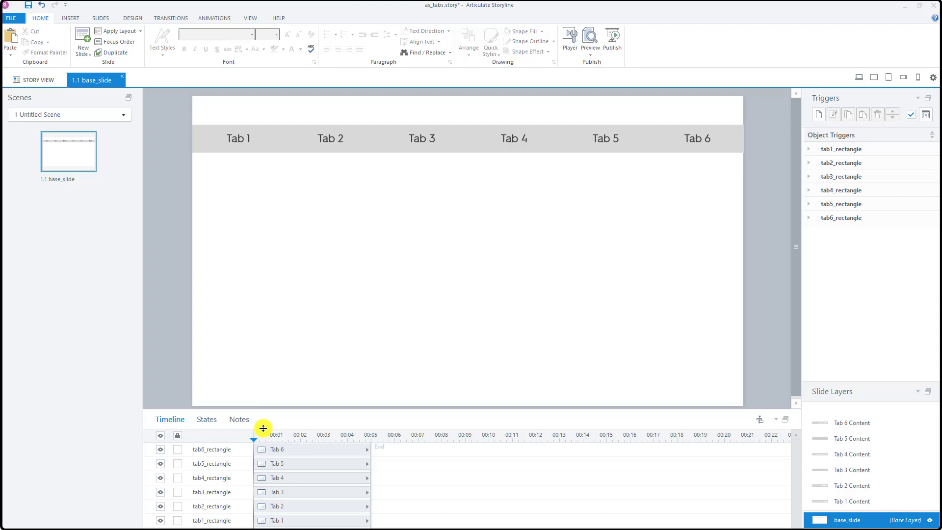
Select the Tab 1, Tab 2 and Tab 3 rectangles in the timeline.
{"action": "left_click", "coordinate": [282, 521]}
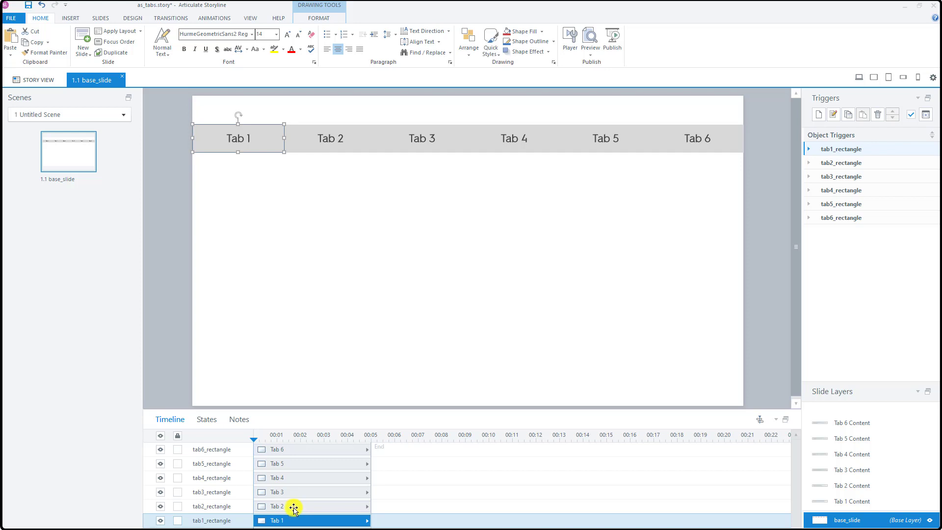
{"action": "left_click", "coordinate": [294, 507]}
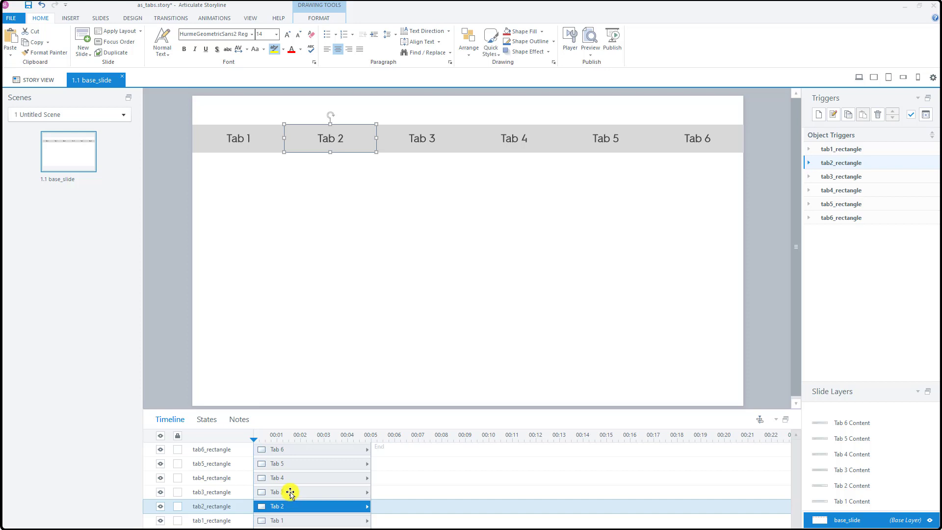
{"action": "left_click", "coordinate": [290, 493]}
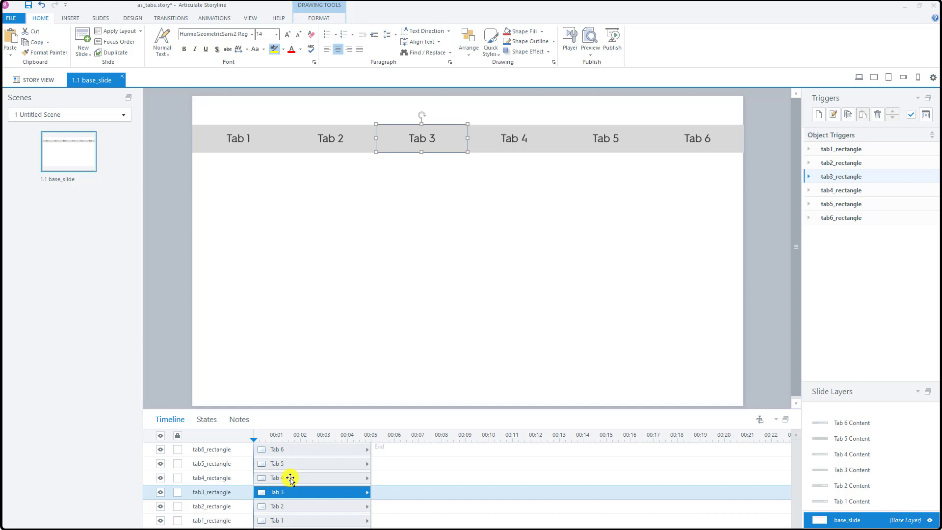
Review Tab 3's normal, blue and third states, then return to the timeline.
{"action": "left_click", "coordinate": [206, 419]}
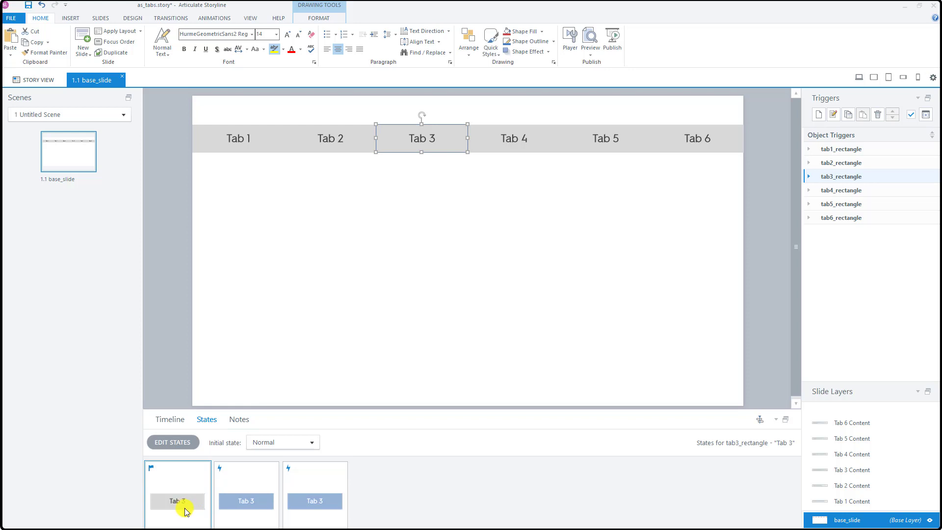
{"action": "left_click", "coordinate": [248, 523]}
{"action": "left_click", "coordinate": [306, 512]}
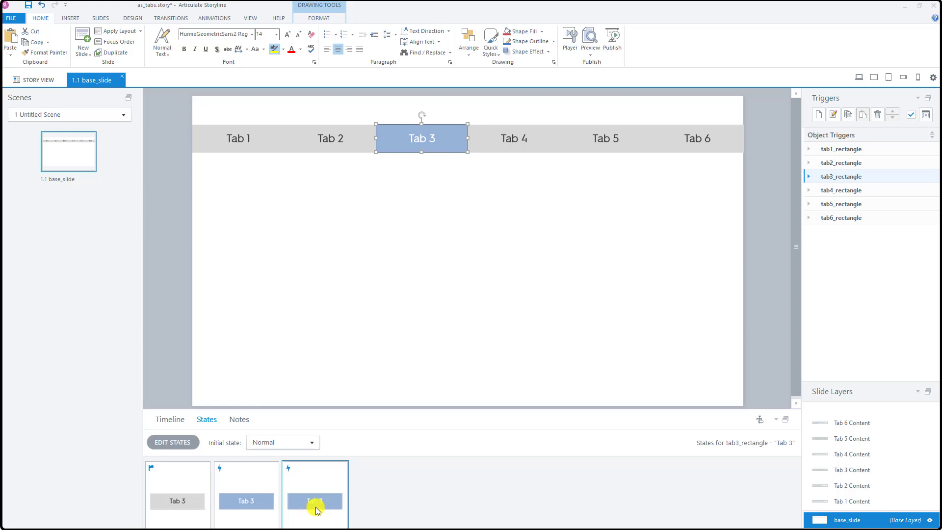
{"action": "left_click", "coordinate": [169, 420]}
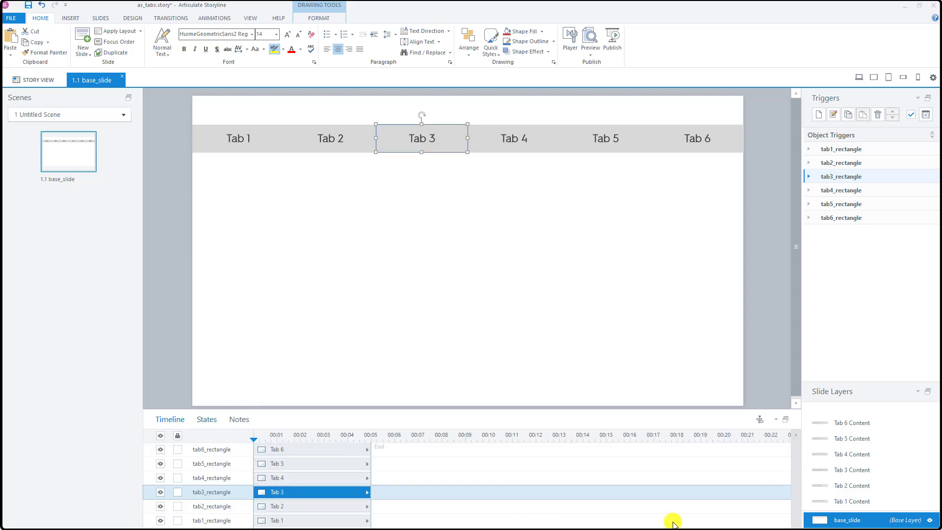
{"action": "left_click", "coordinate": [851, 503]}
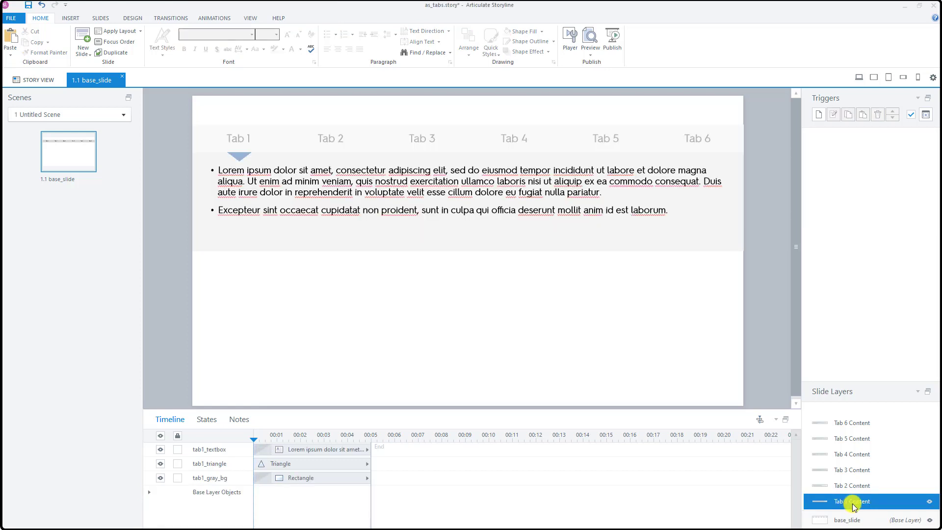
{"action": "left_click", "coordinate": [560, 249]}
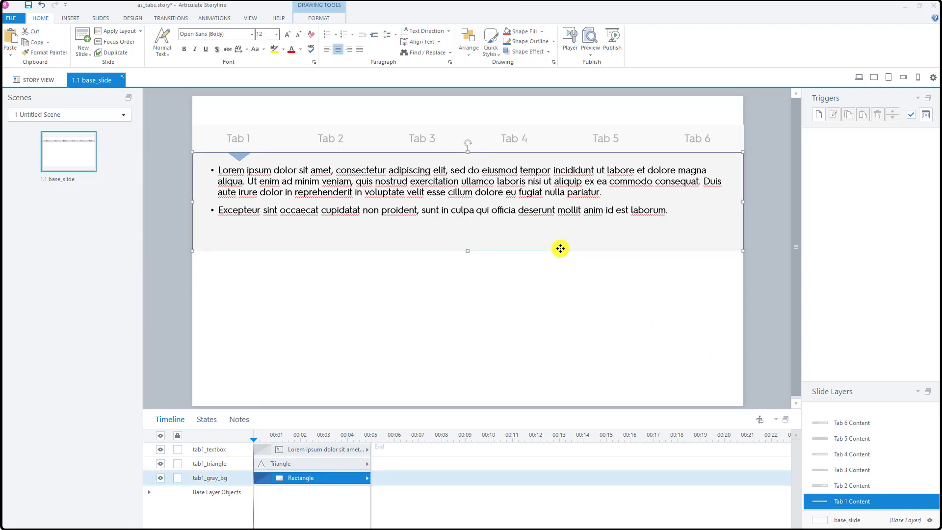
{"action": "left_click", "coordinate": [309, 201]}
{"action": "left_click_drag", "start_coordinate": [219, 167], "coordinate": [672, 215]}
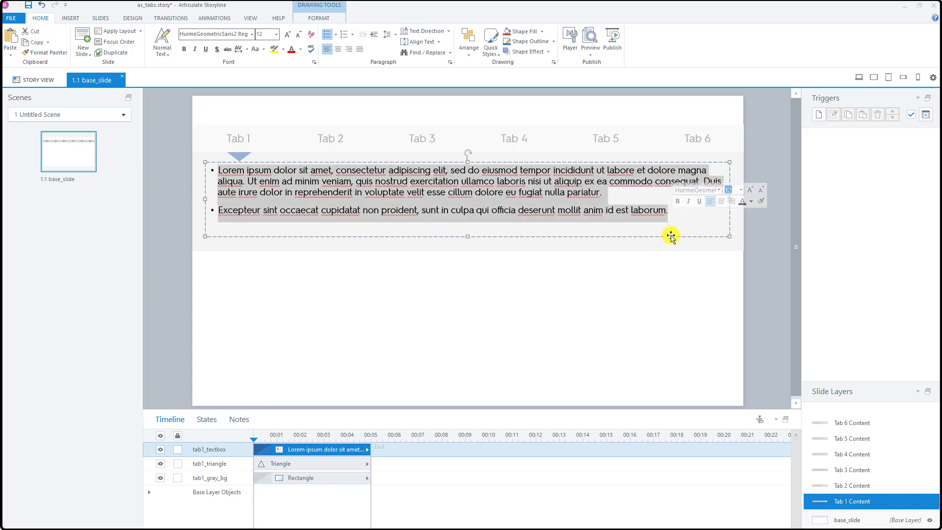
{"action": "left_click", "coordinate": [669, 233]}
{"action": "left_click", "coordinate": [669, 237]}
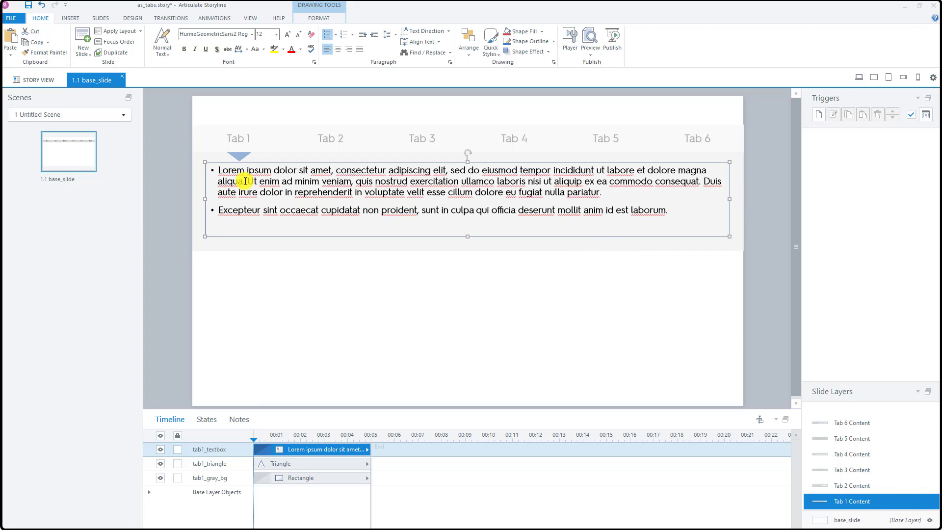
{"action": "left_click", "coordinate": [240, 157]}
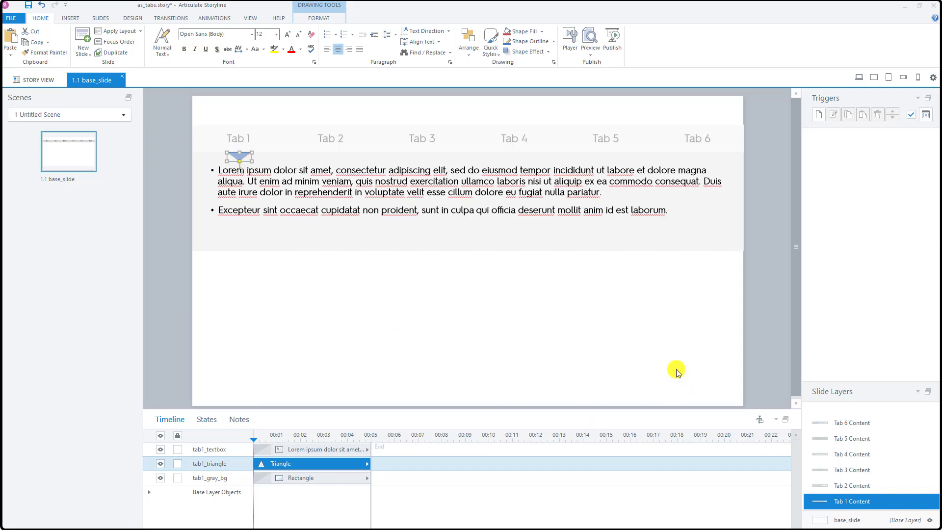
{"action": "left_click", "coordinate": [848, 485]}
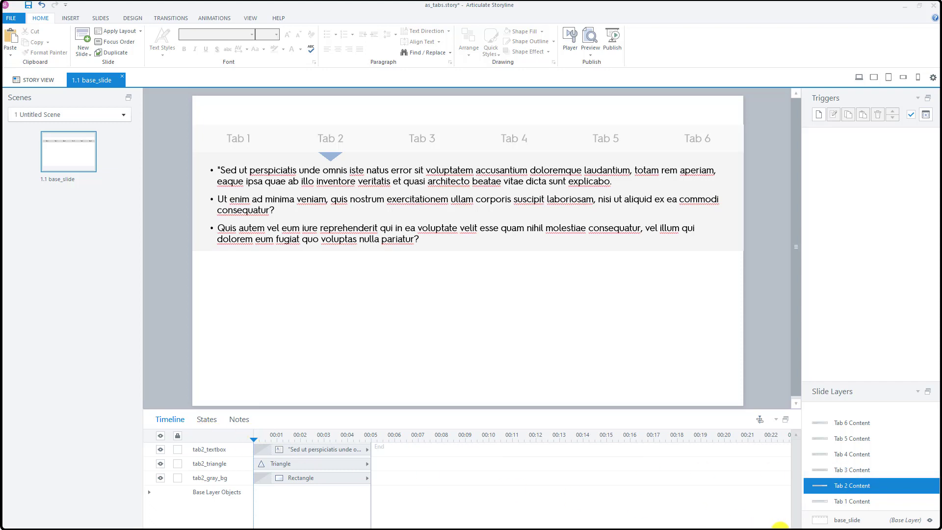
{"action": "left_click", "coordinate": [855, 521]}
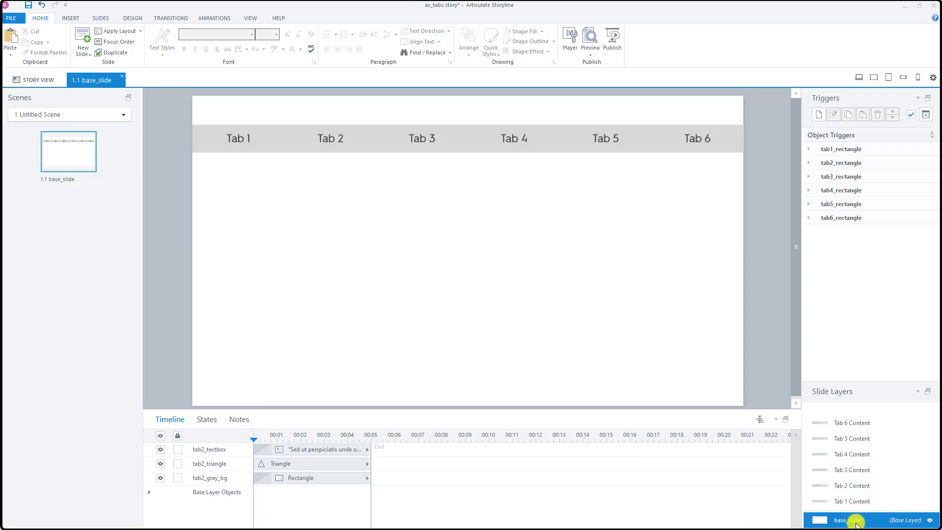
Inspect tab1_rectangle's trigger that shows the Tab 1 Content layer, closing without changes.
{"action": "left_click", "coordinate": [809, 149]}
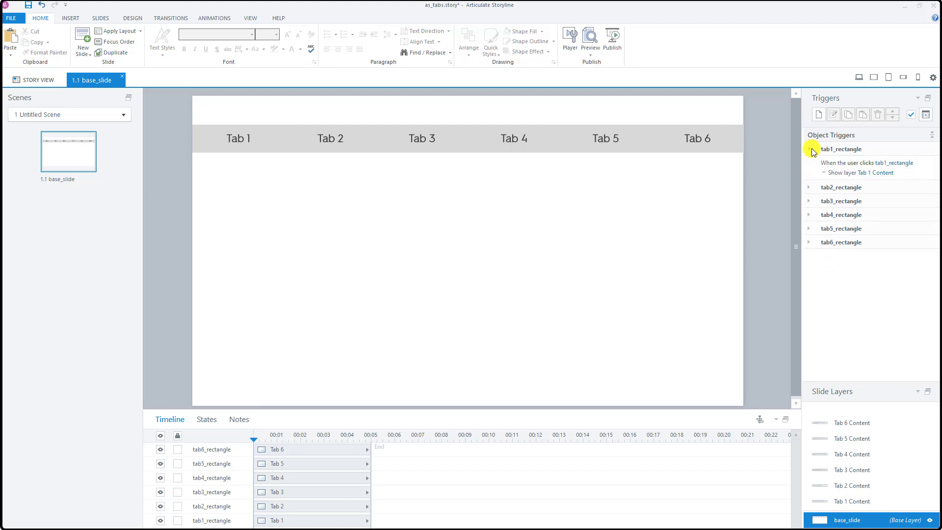
{"action": "left_click", "coordinate": [930, 173]}
{"action": "double_click", "coordinate": [930, 172]}
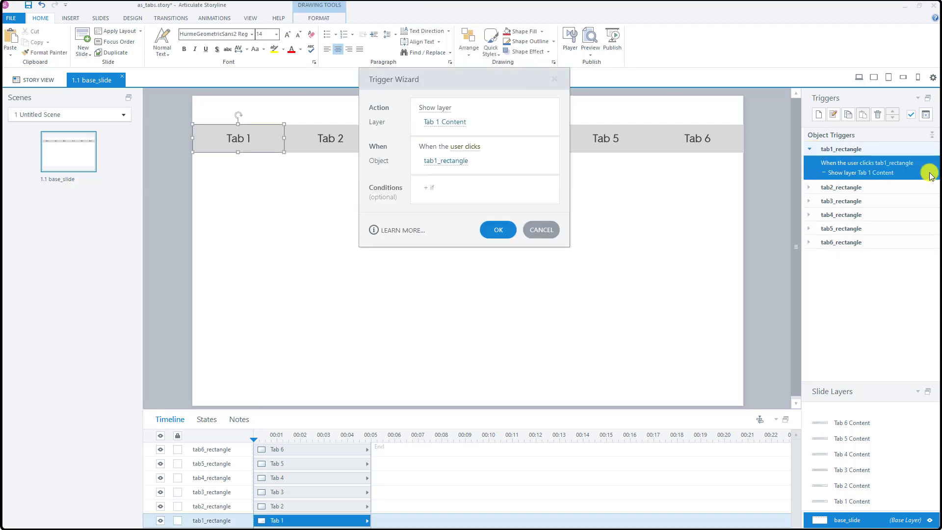
{"action": "left_click_drag", "start_coordinate": [496, 78], "coordinate": [558, 209]}
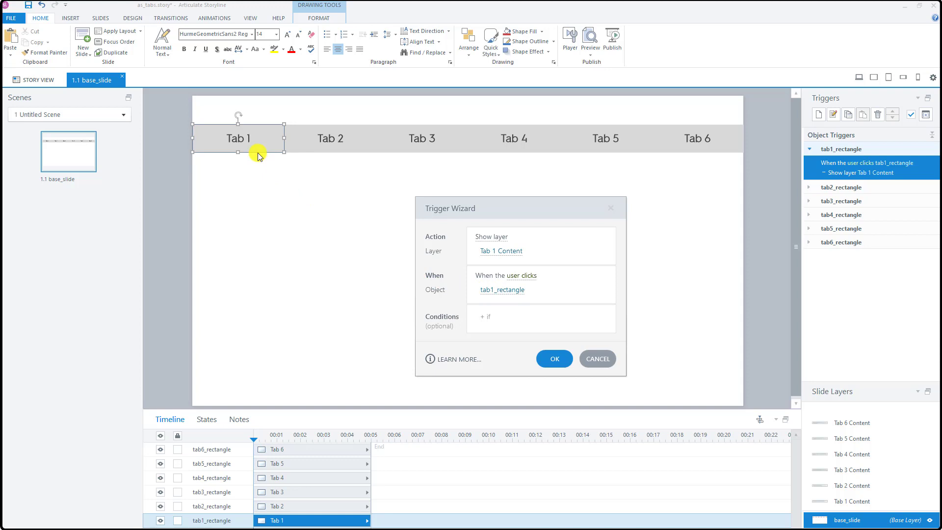
{"action": "left_click", "coordinate": [589, 361]}
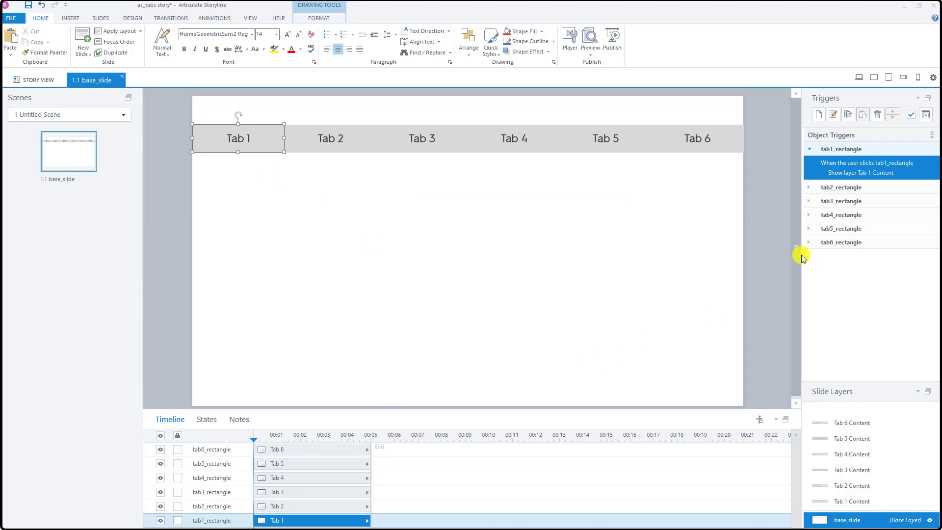
Inspect tab2_rectangle's trigger that shows the Tab 2 Content layer, closing without changes.
{"action": "left_click", "coordinate": [809, 186]}
{"action": "left_click", "coordinate": [909, 214]}
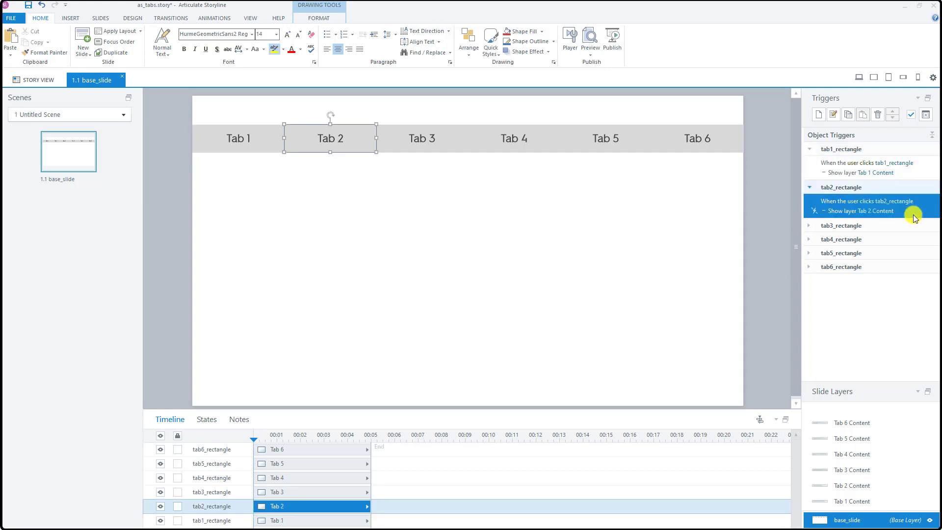
{"action": "double_click", "coordinate": [910, 214]}
{"action": "left_click_drag", "start_coordinate": [528, 208], "coordinate": [482, 187]}
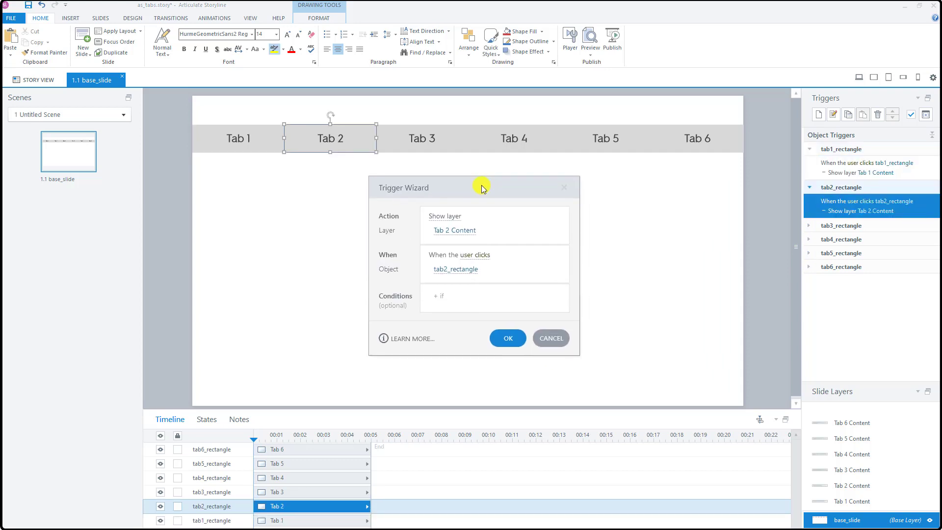
{"action": "left_click", "coordinate": [551, 341]}
{"action": "left_click", "coordinate": [562, 273]}
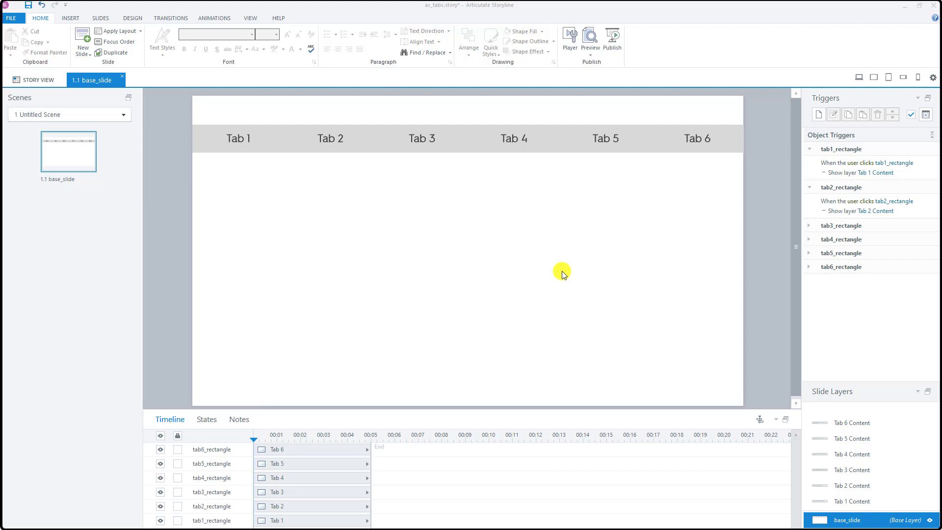
{"action": "left_click", "coordinate": [591, 55]}
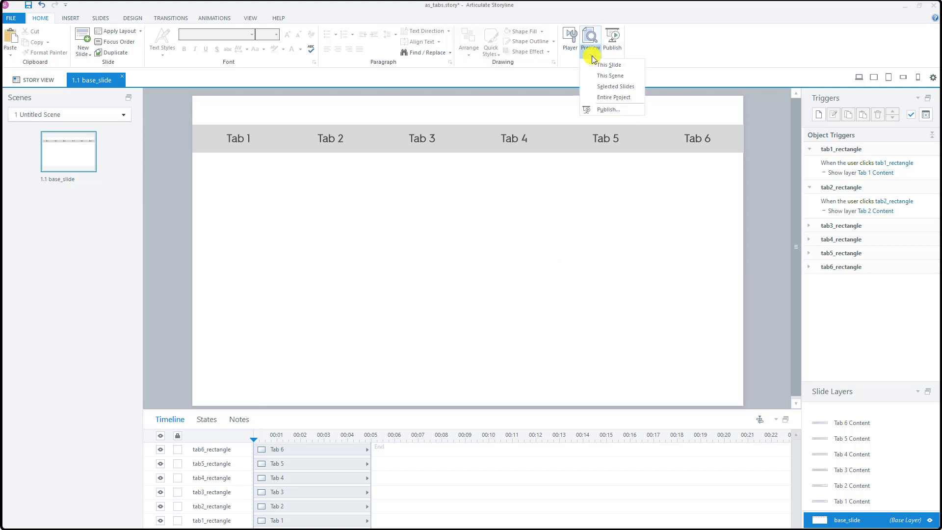
{"action": "left_click", "coordinate": [622, 65]}
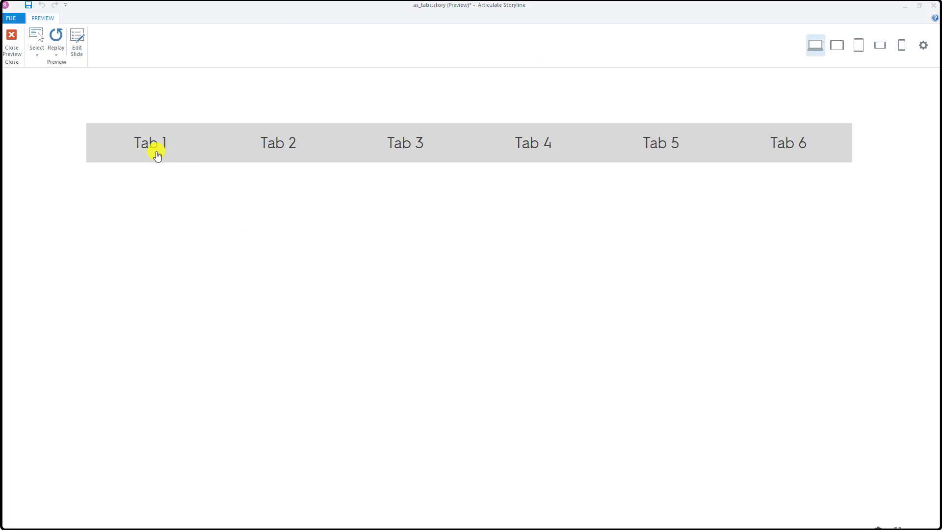
{"action": "left_click", "coordinate": [156, 155]}
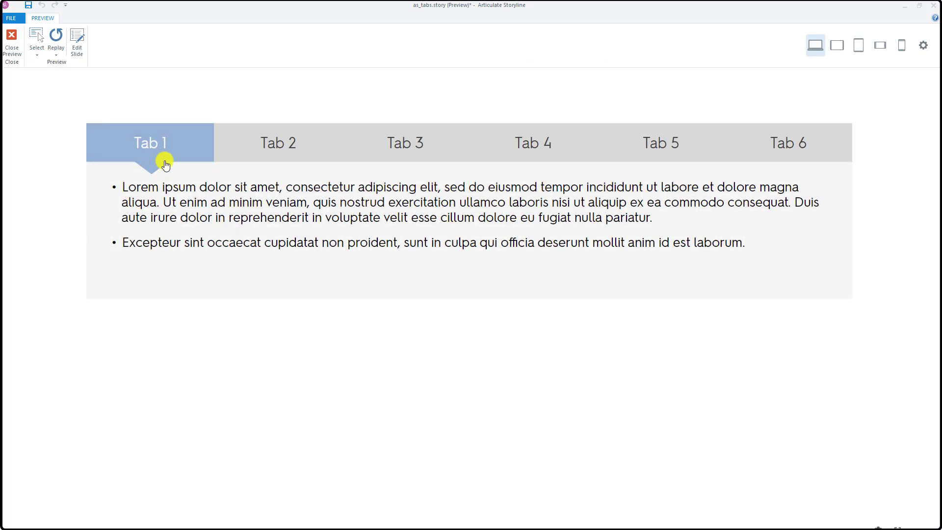
{"action": "left_click", "coordinate": [296, 144]}
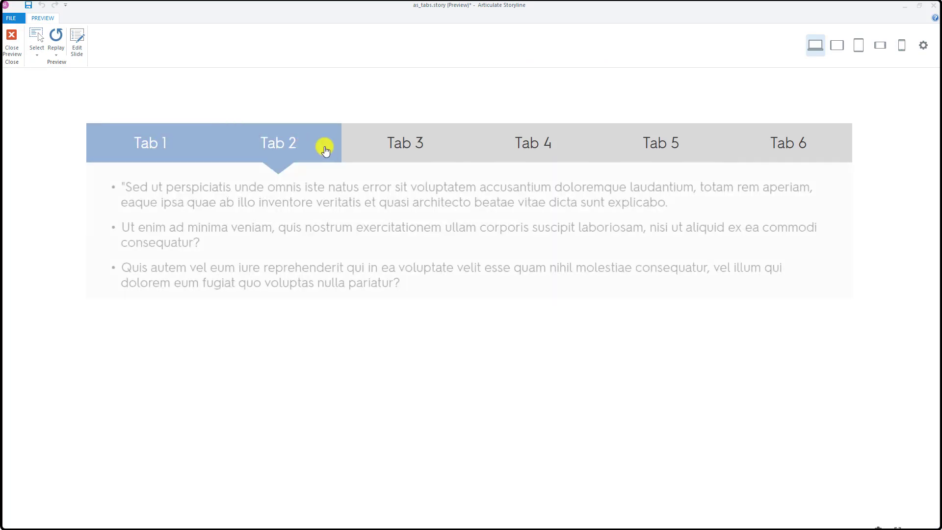
{"action": "left_click", "coordinate": [803, 144]}
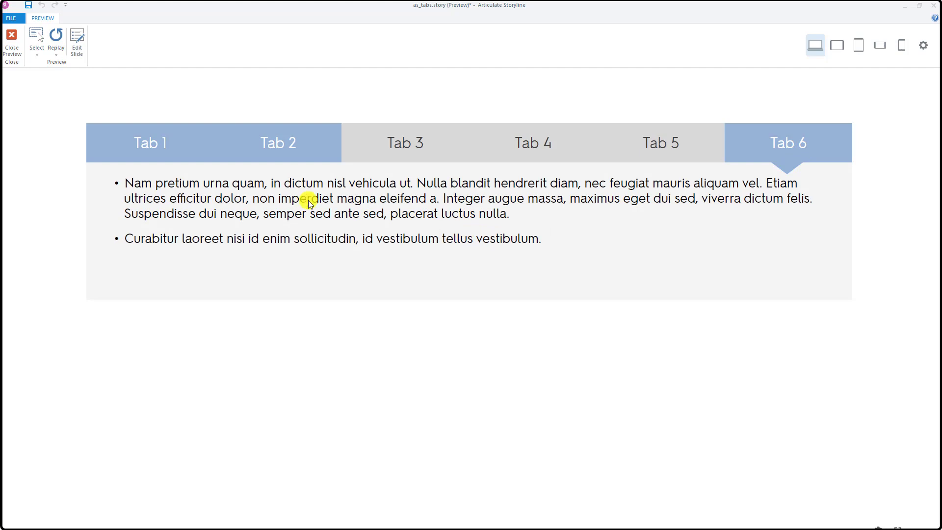
{"action": "left_click", "coordinate": [12, 49]}
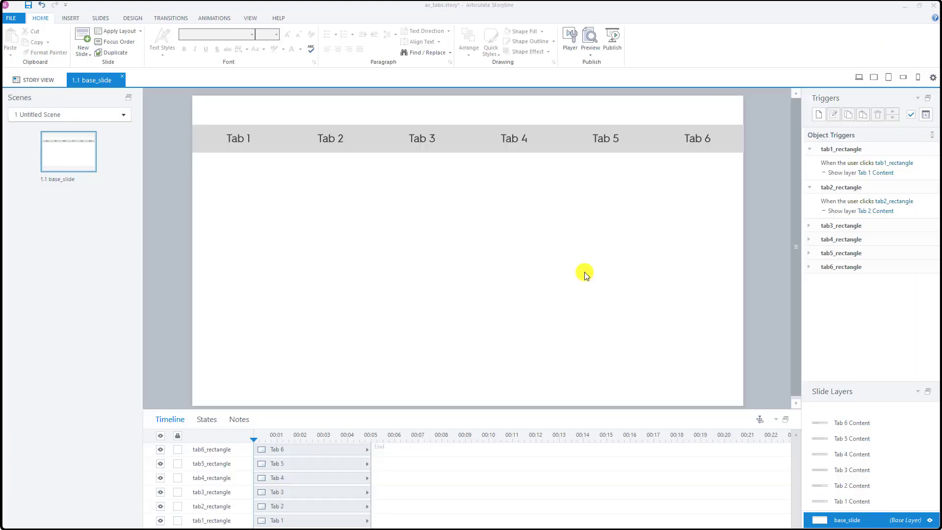